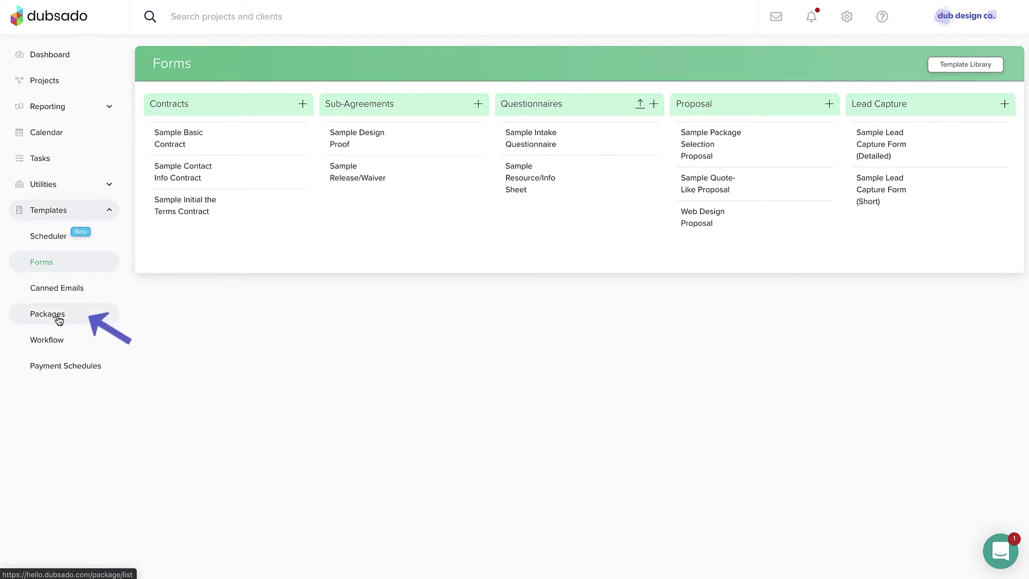
Review the Web Design Level I, II and III package templates, with Level III totalling $4,150.00
left_click(48, 314)
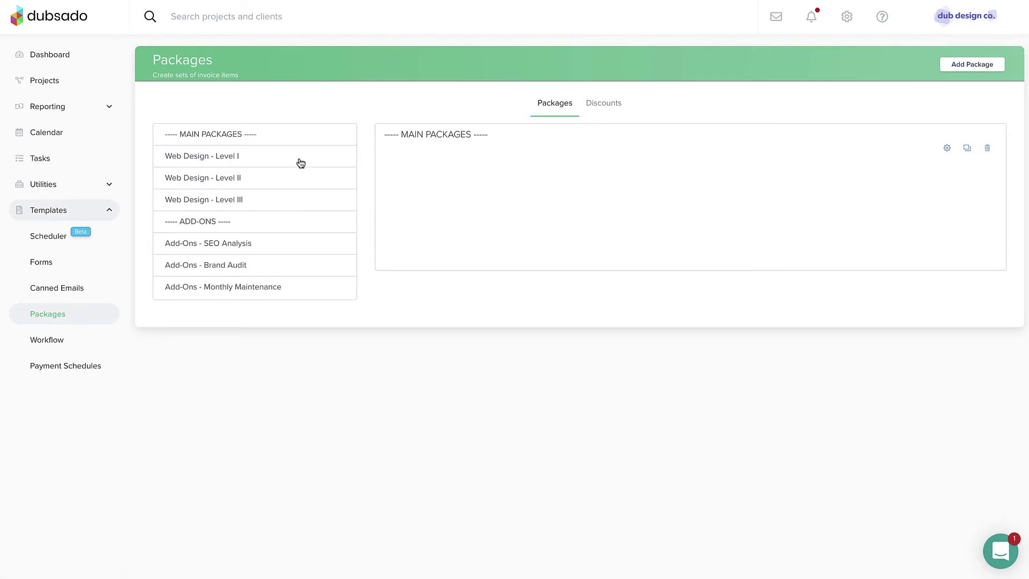
left_click(301, 163)
left_click(300, 181)
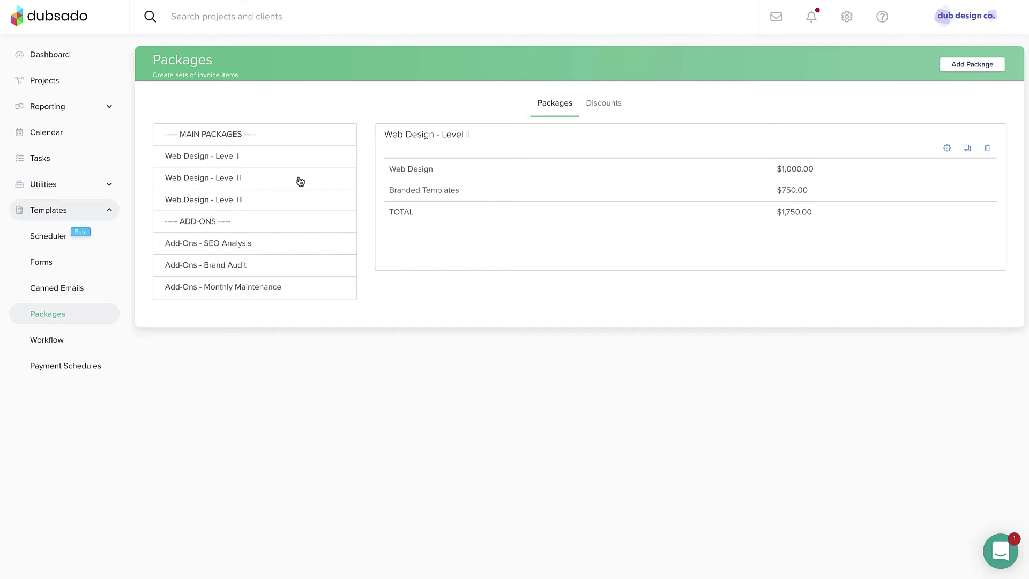
left_click(299, 200)
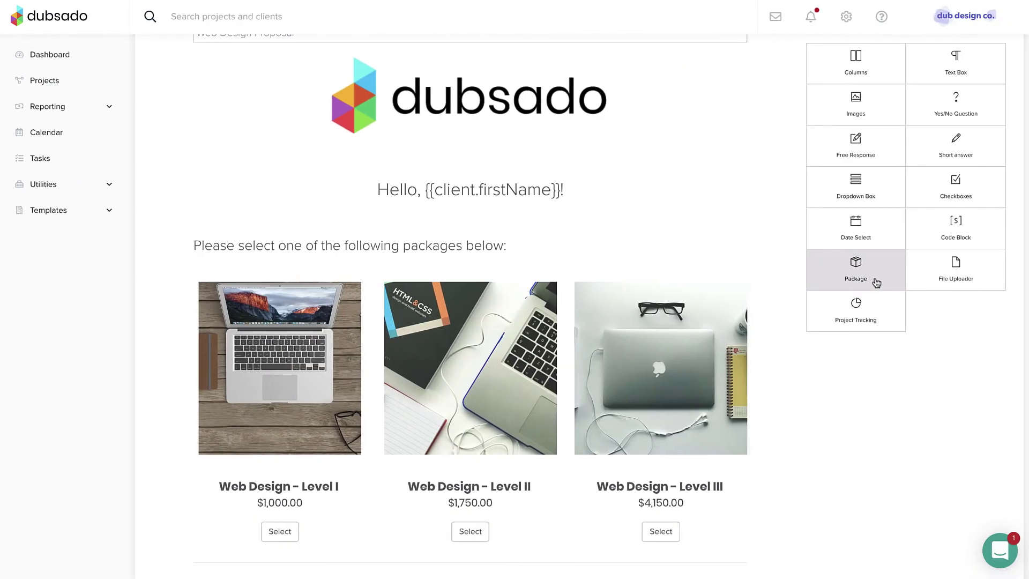
Insert a Package block below the proposal greeting and open its list of packages to offer
left_click_drag(876, 283, 503, 245)
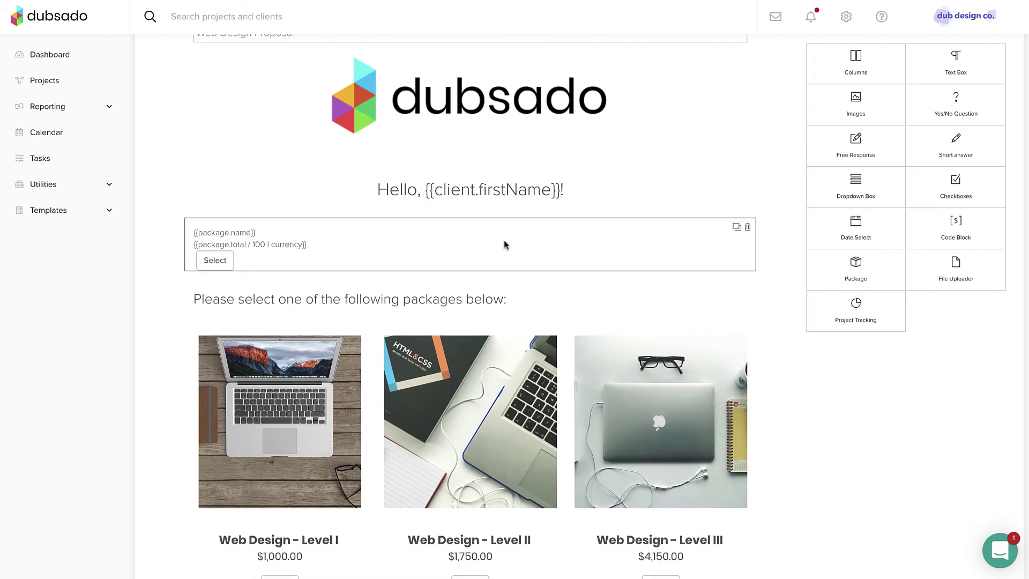
left_click(503, 245)
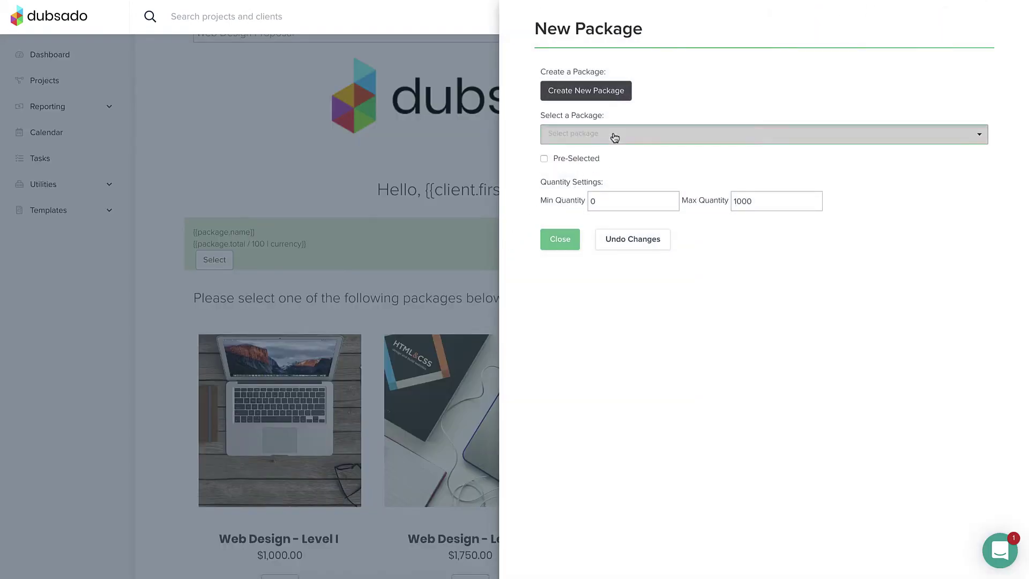
left_click(611, 136)
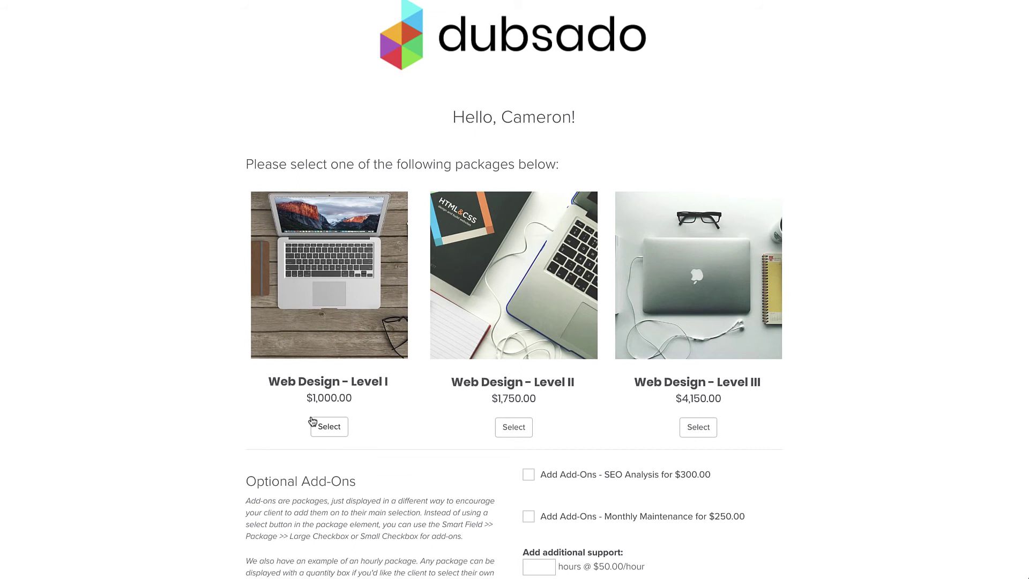
Select Web Design - Level I with the SEO Analysis add-on ($1,300.00) and submit the proposal
left_click(329, 432)
scroll(436, 436, "down", 2)
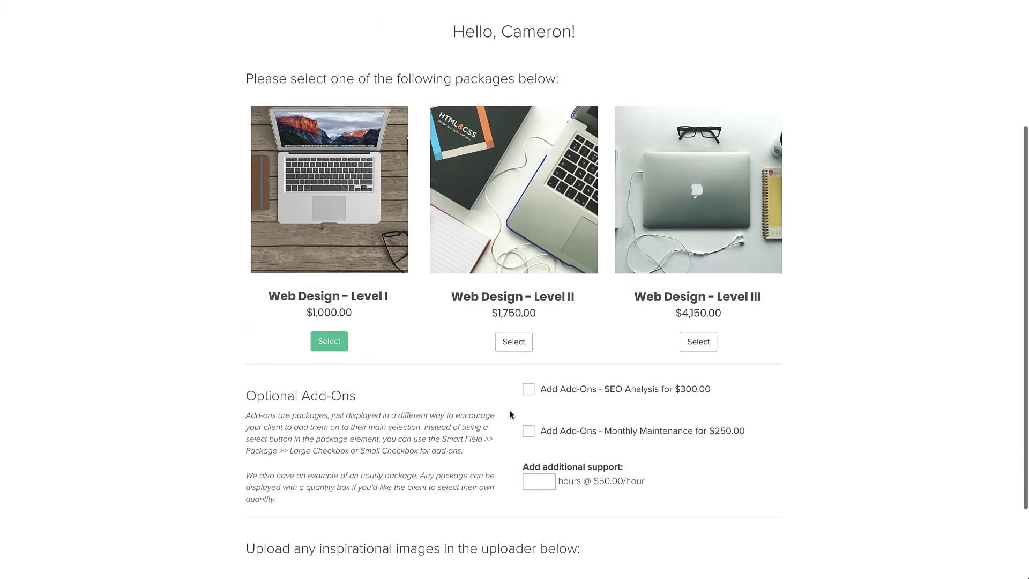
left_click(529, 389)
scroll(628, 416, "down", 2)
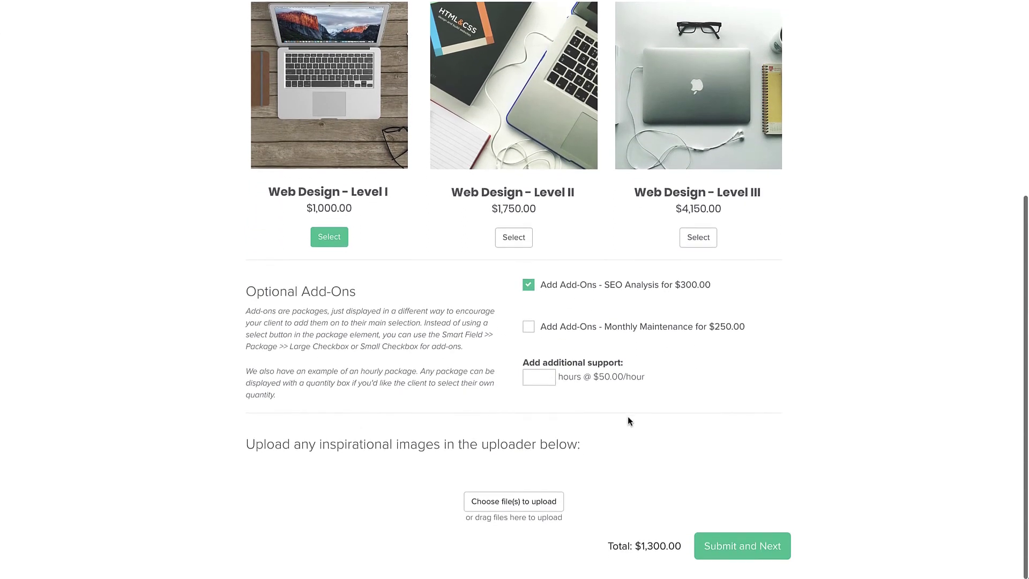
left_click(743, 550)
left_click(692, 32)
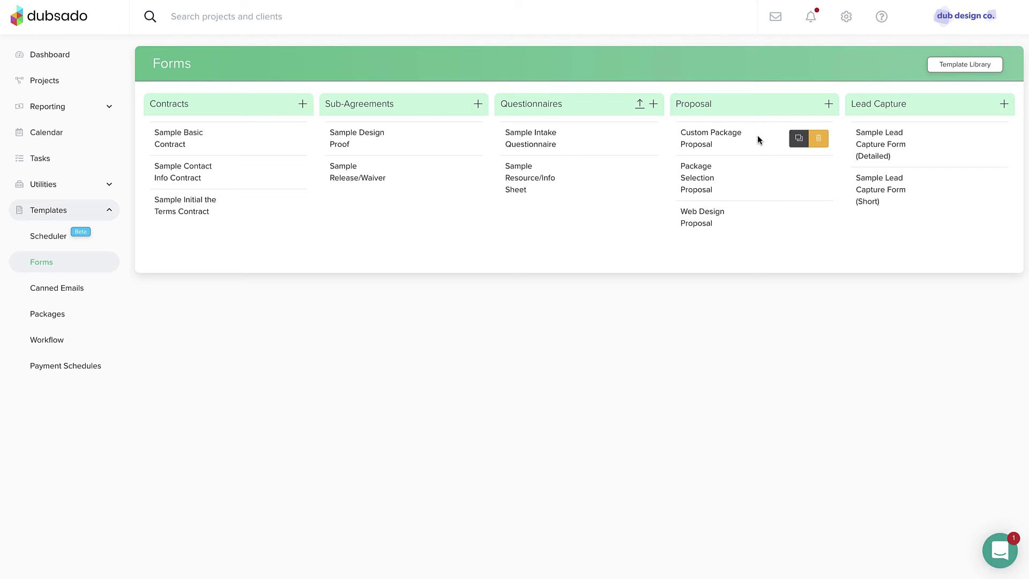
Open the Custom Package Proposal template and inspect its $10,950.00 Catering Services package block
left_click(758, 140)
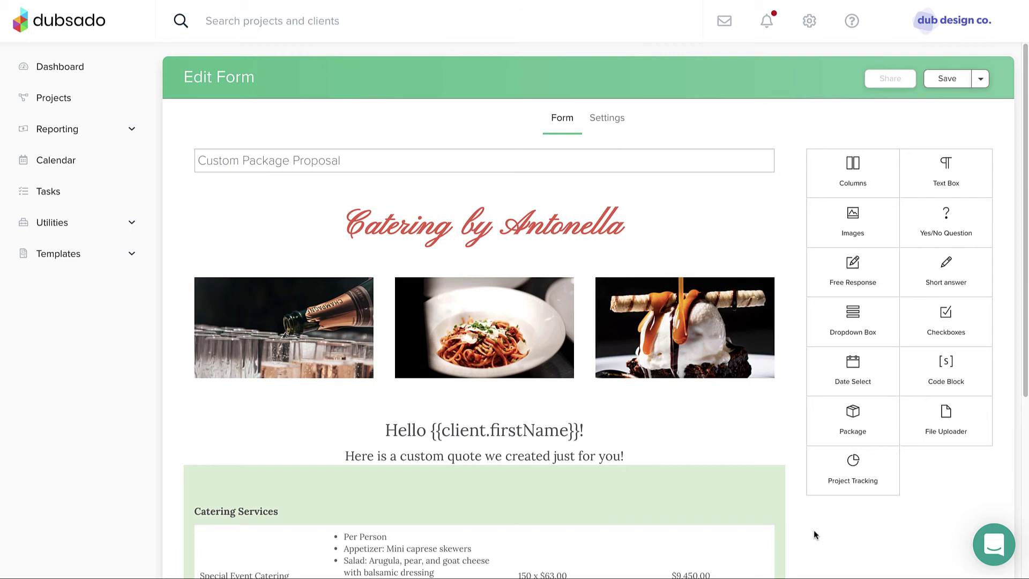
scroll(810, 539, "down", 2)
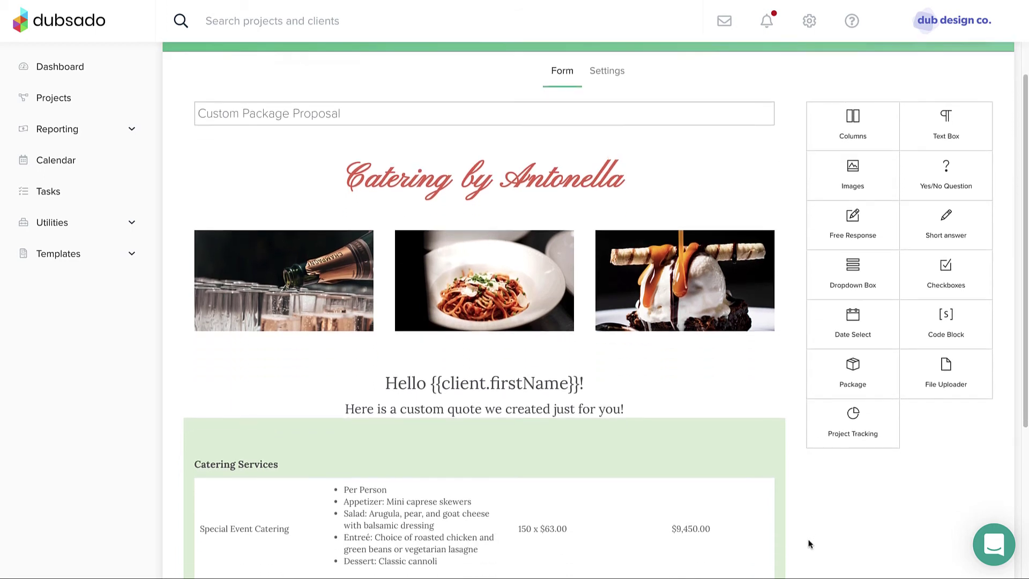
scroll(810, 543, "down", 3)
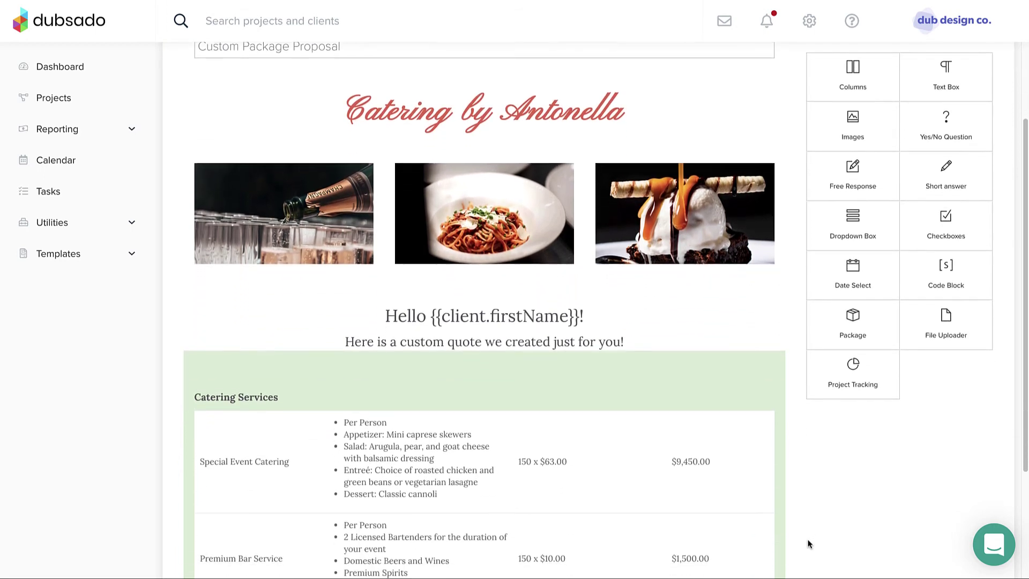
scroll(809, 544, "down", 5)
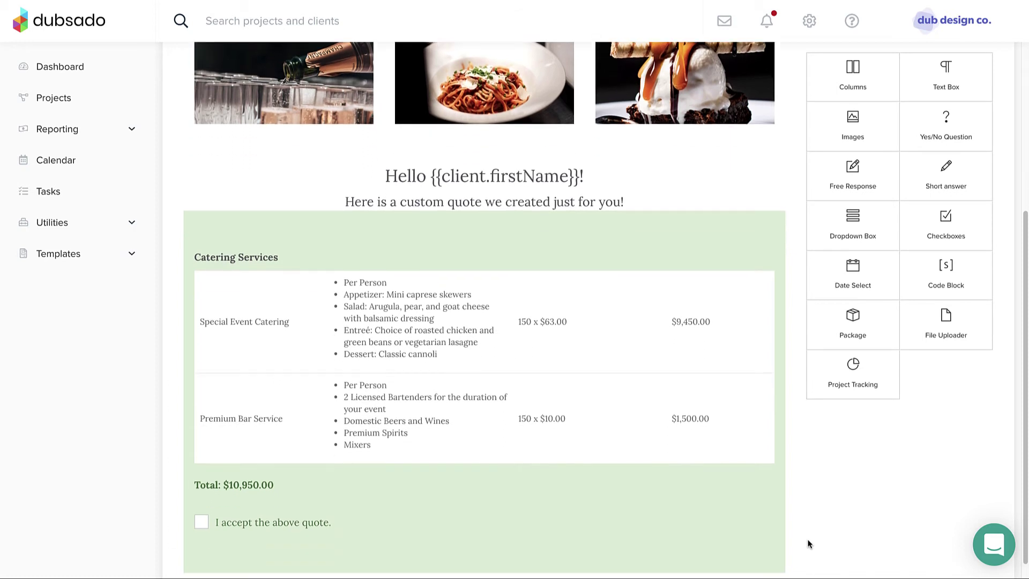
scroll(809, 544, "down", 1)
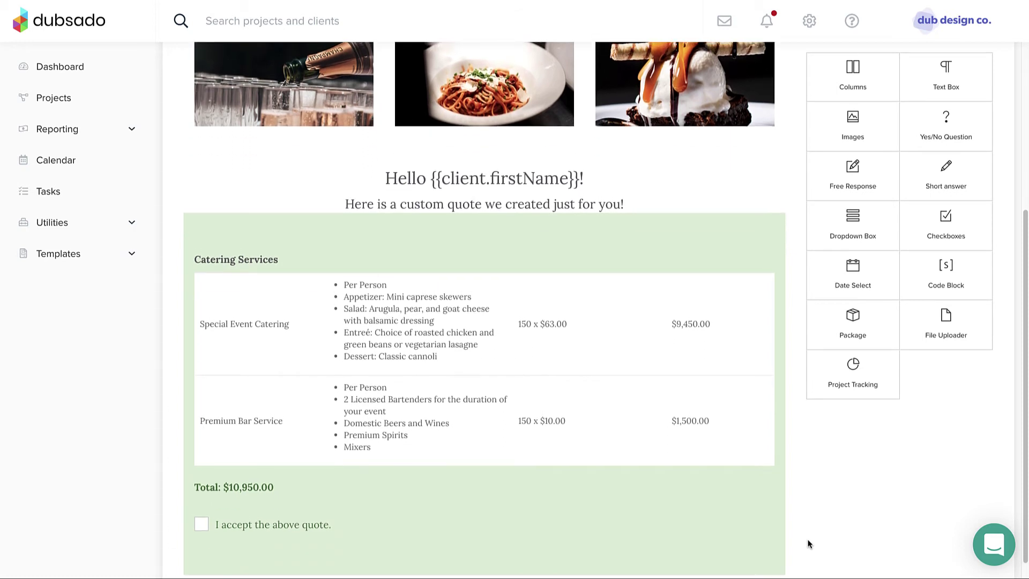
scroll(809, 544, "down", 1)
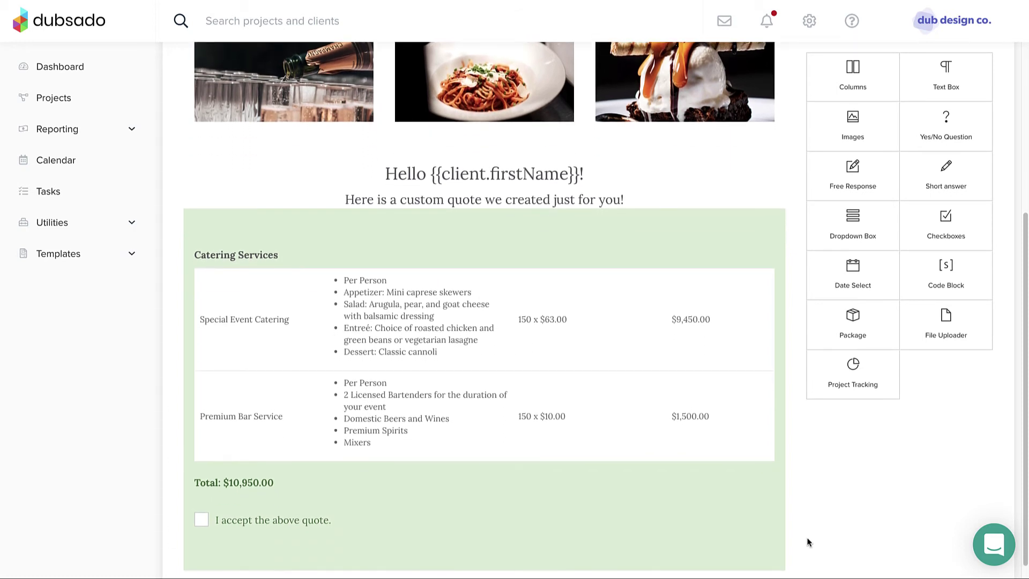
left_click(621, 434)
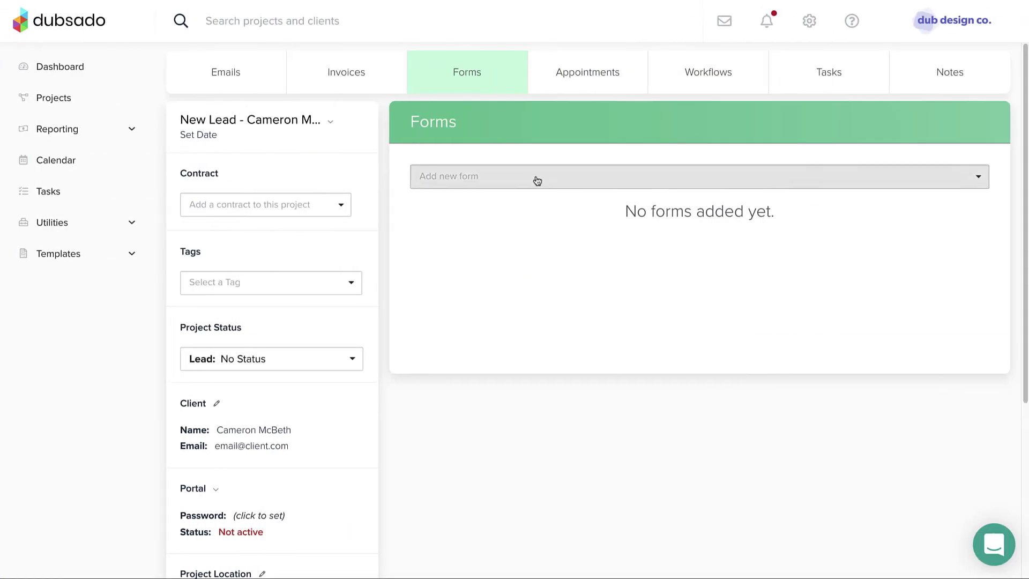
Add the Custom Package Proposal form to the lead project and edit the project's copy
left_click(535, 178)
left_click(530, 213)
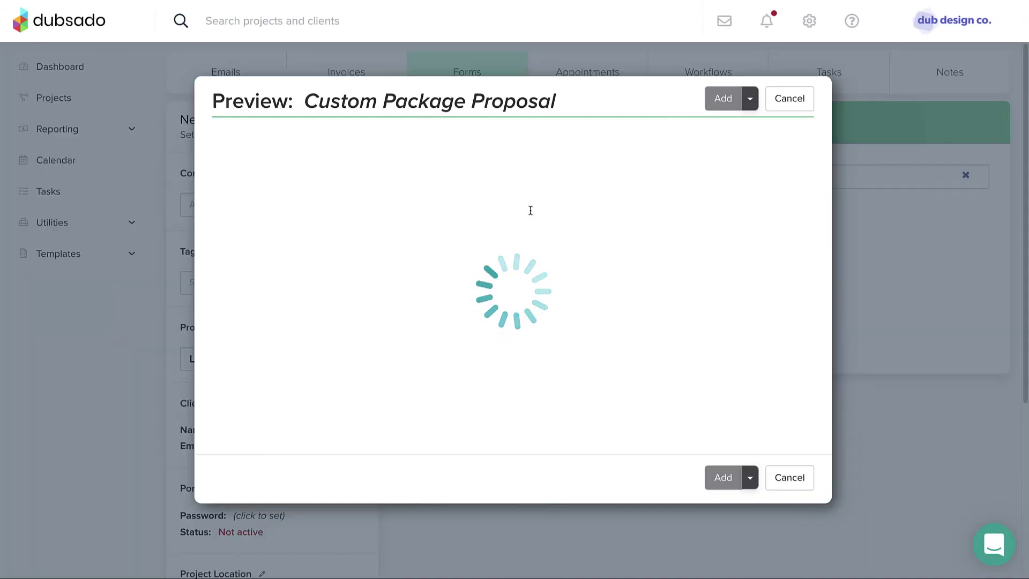
left_click(719, 48)
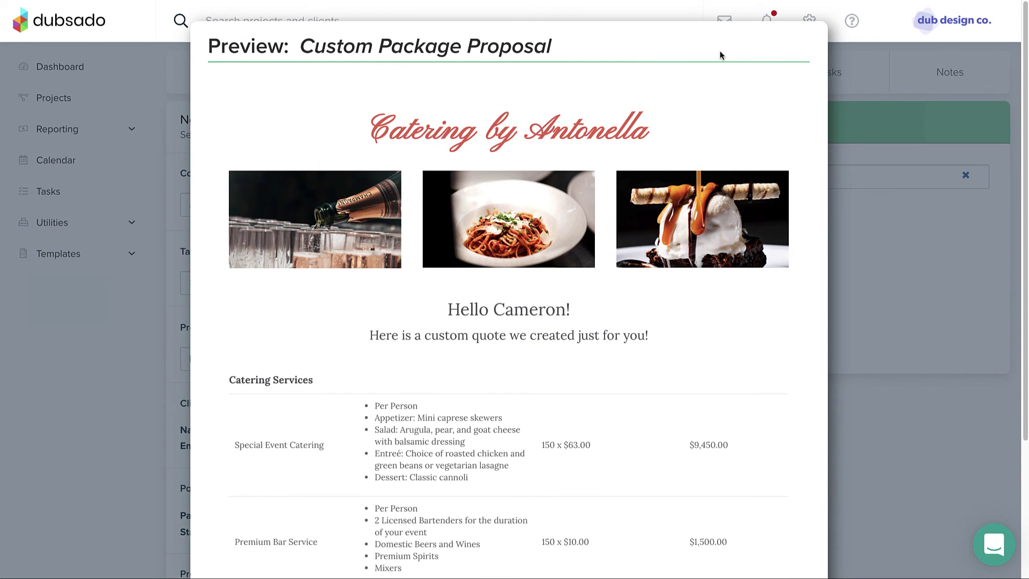
left_click(758, 48)
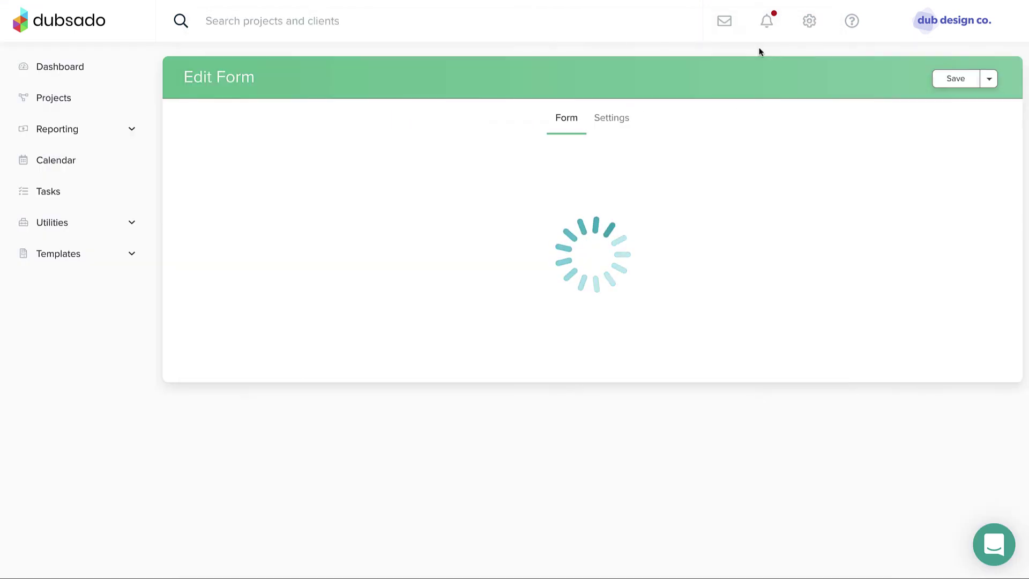
Open the Special Event Catering line item of the catering package for editing
scroll(654, 369, "down", 3)
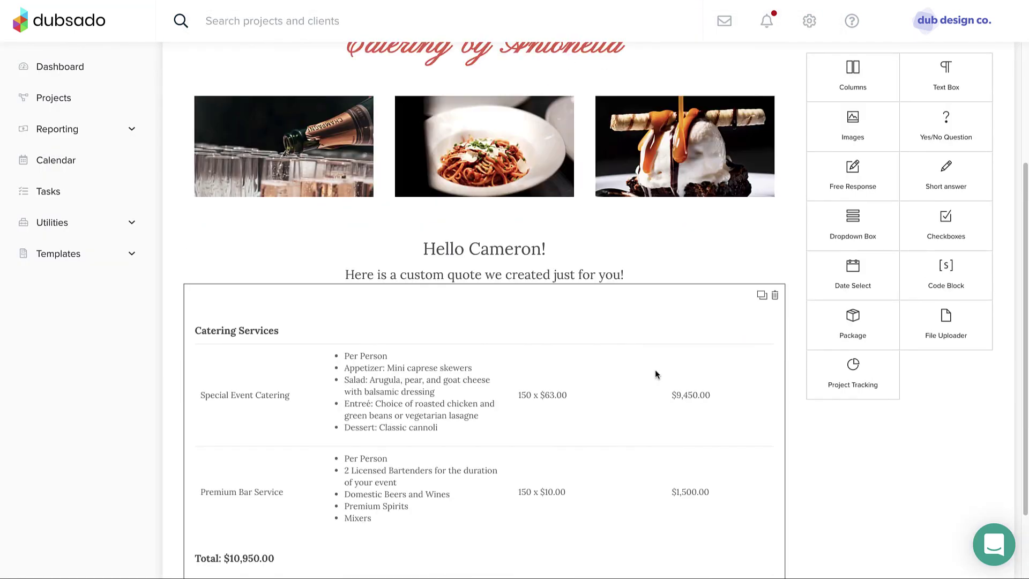
left_click(536, 417)
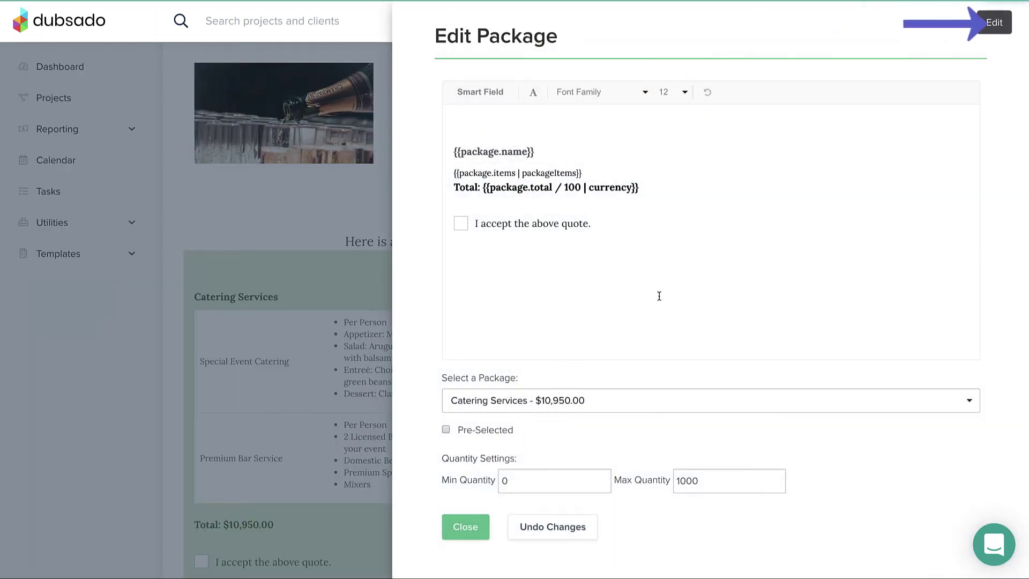
left_click(993, 30)
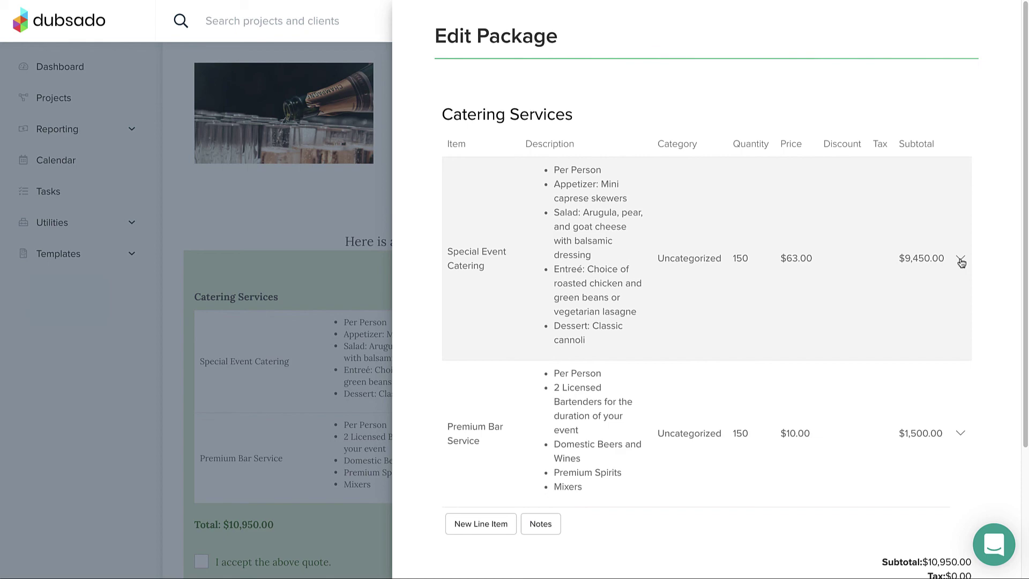
left_click(961, 261)
left_click(906, 281)
scroll(721, 426, "down", 3)
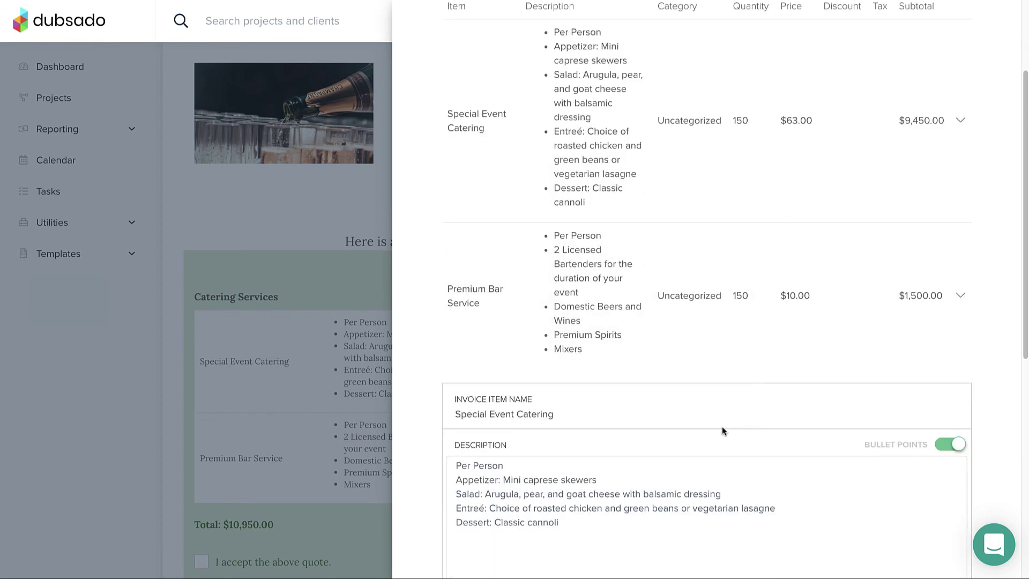
scroll(722, 426, "down", 3)
Set quantity 200, appetizer 'Charcuterie board' and price $65.00, then save the line item
double_click(461, 498)
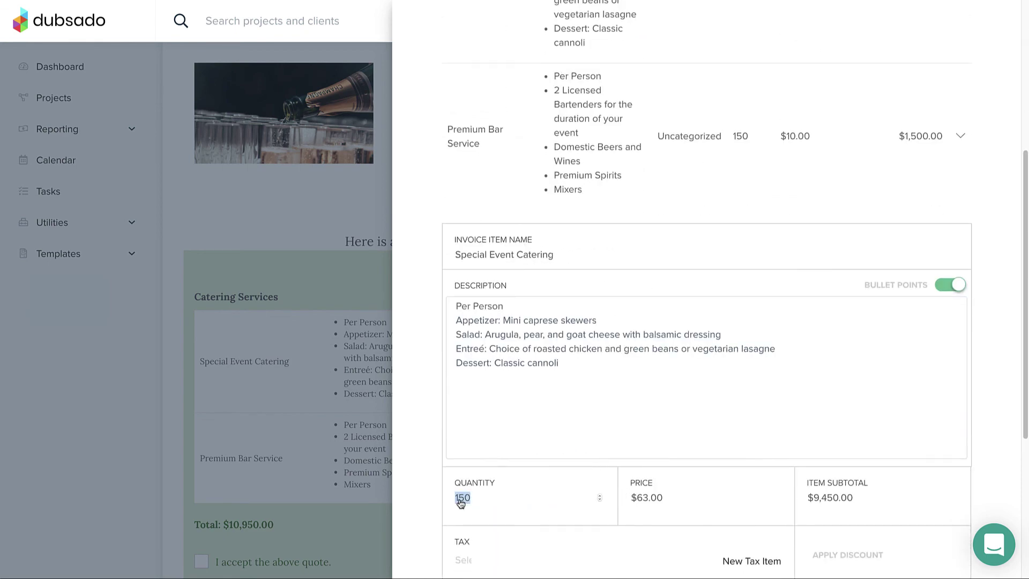
type("200")
left_click_drag(502, 321, 597, 321)
type("Charcuterie board")
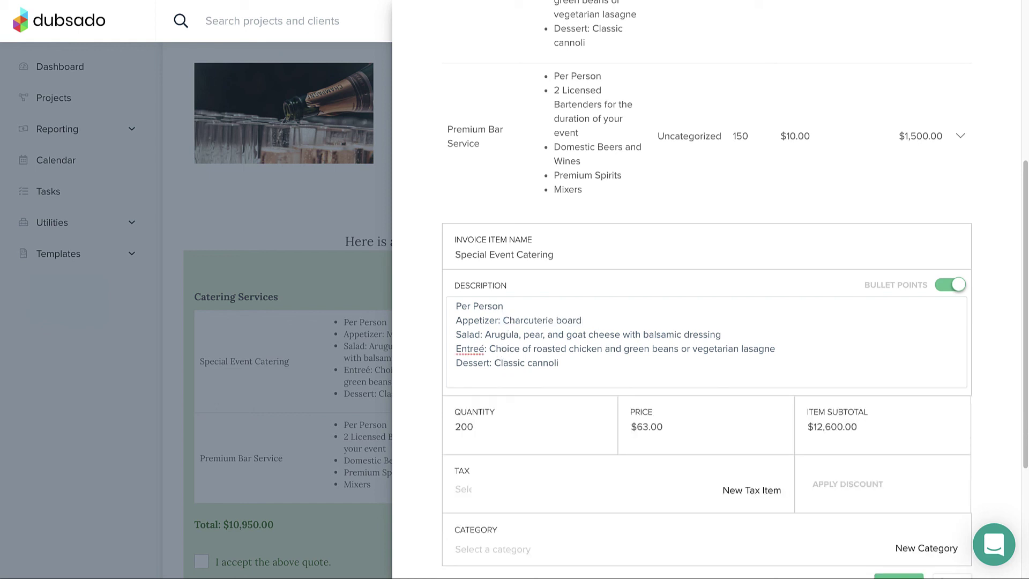
left_click(648, 427)
key("BackSpace")
type("5")
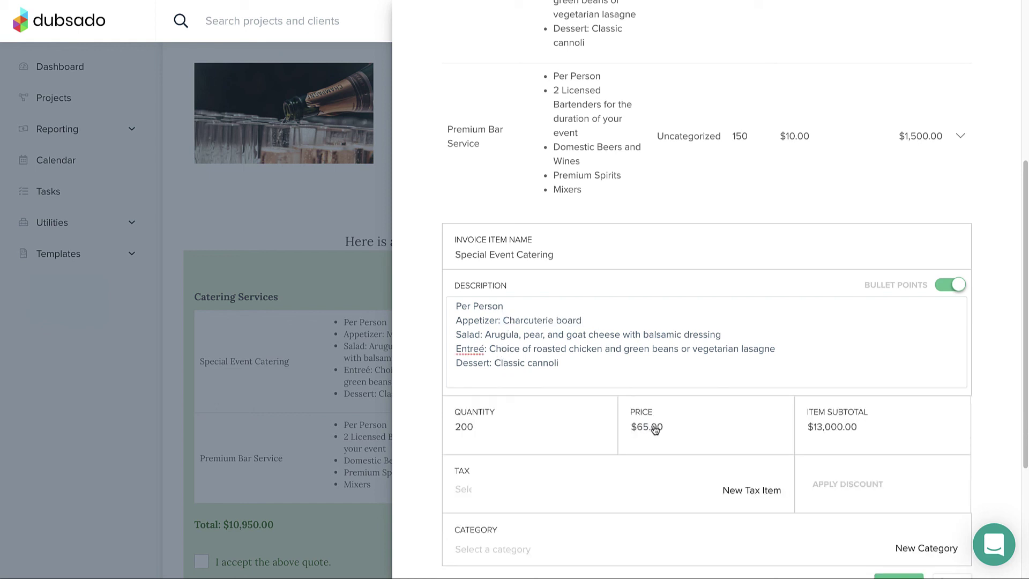
left_click(270, 518)
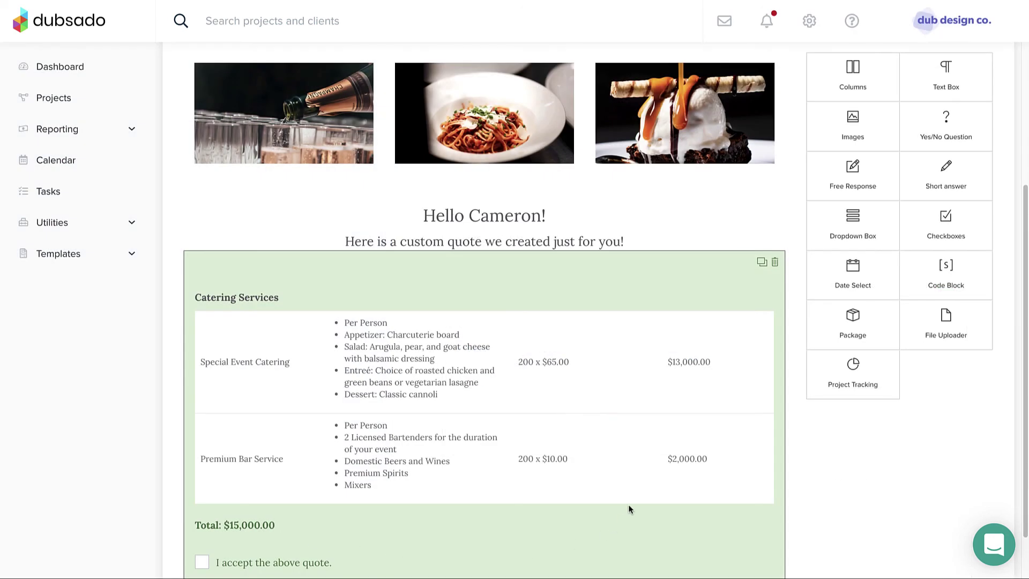